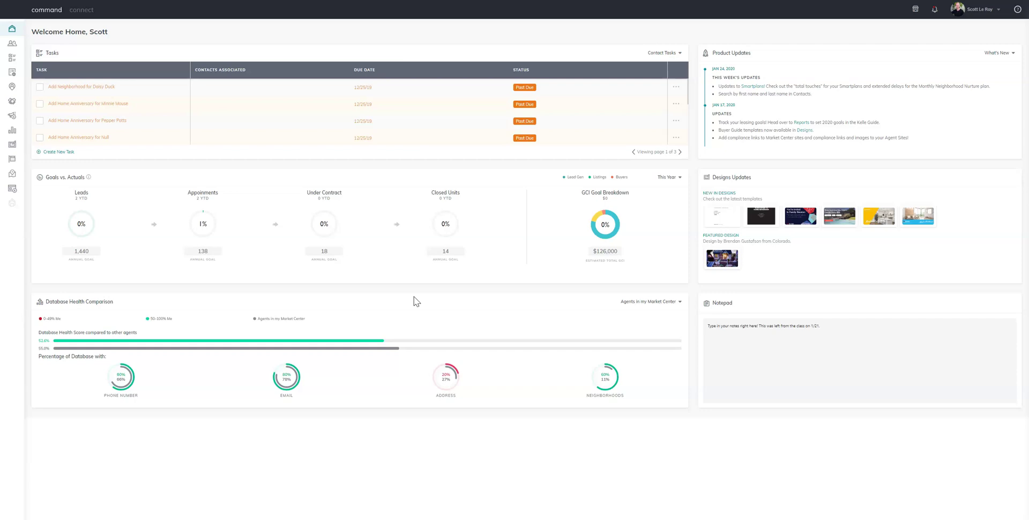
- Open the Agent Site Pages list under Sites
{"action": "left_click", "coordinate": [12, 192]}
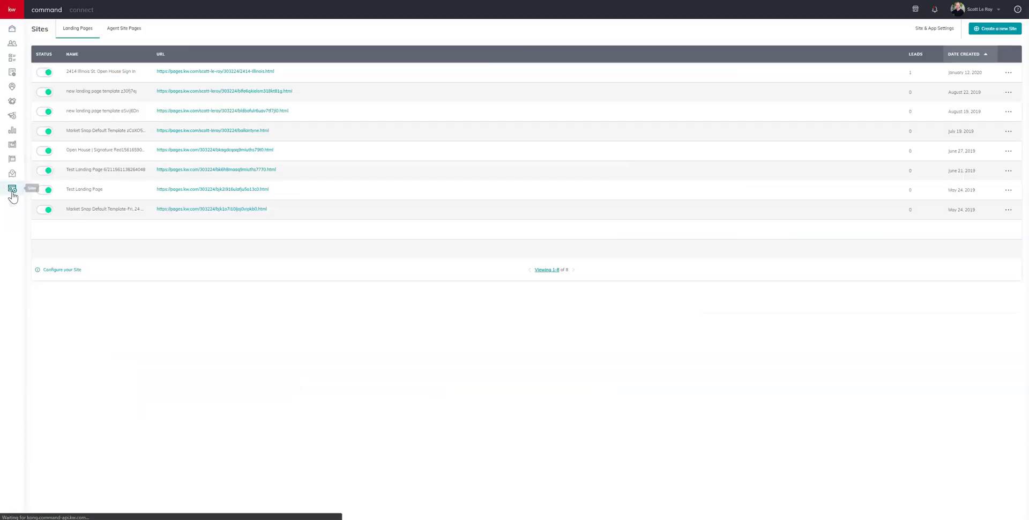
{"action": "left_click", "coordinate": [132, 30]}
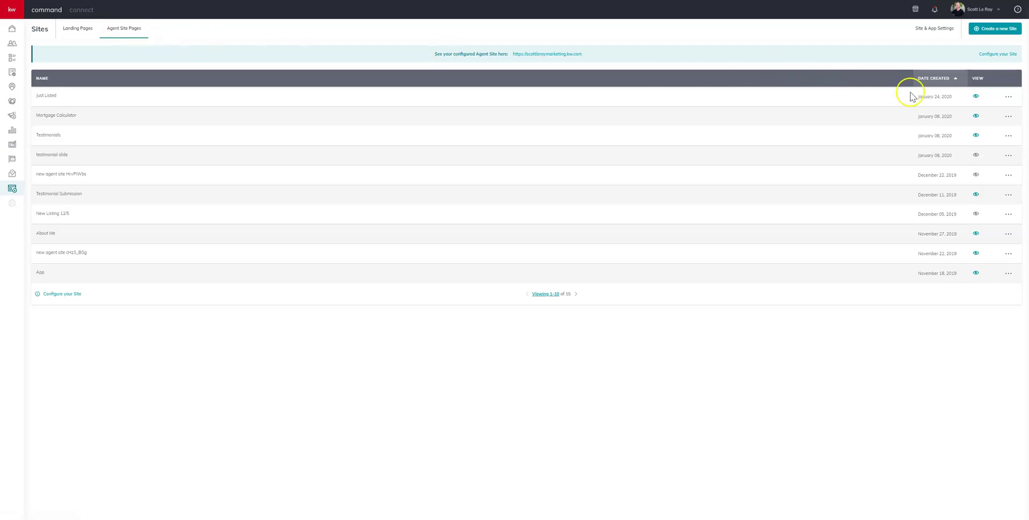
- Create a new page on My Agent Site and retitle it 'KCM Blog'
{"action": "left_click", "coordinate": [992, 30]}
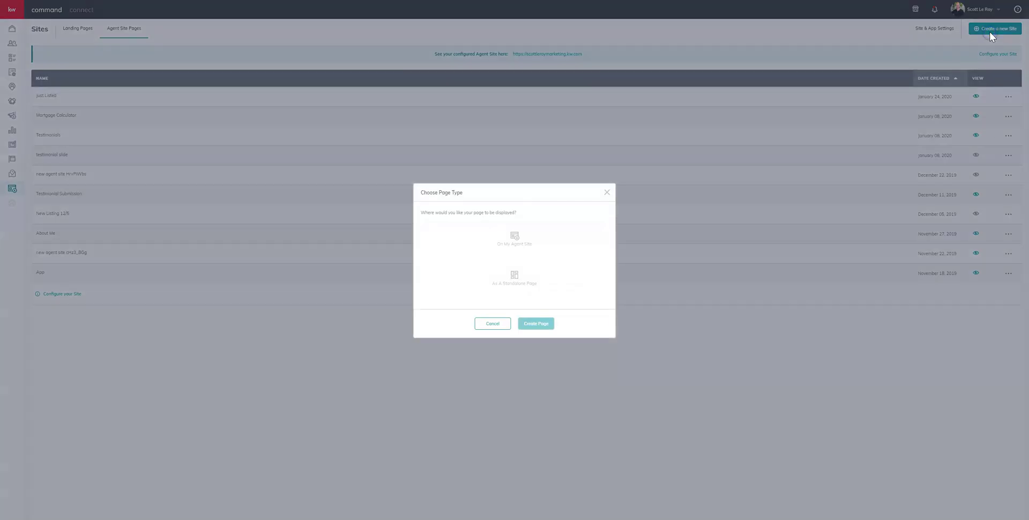
{"action": "left_click", "coordinate": [501, 239]}
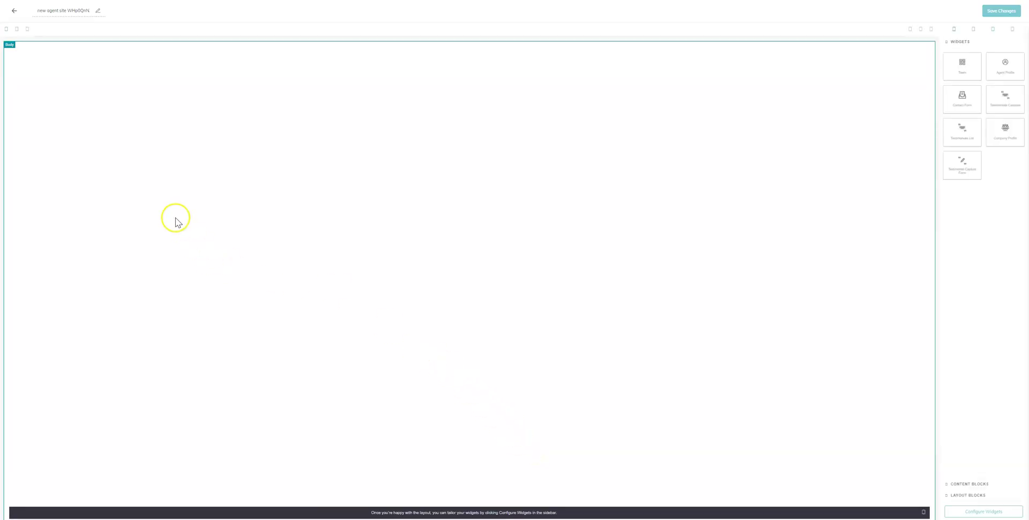
{"action": "left_click", "coordinate": [81, 10]}
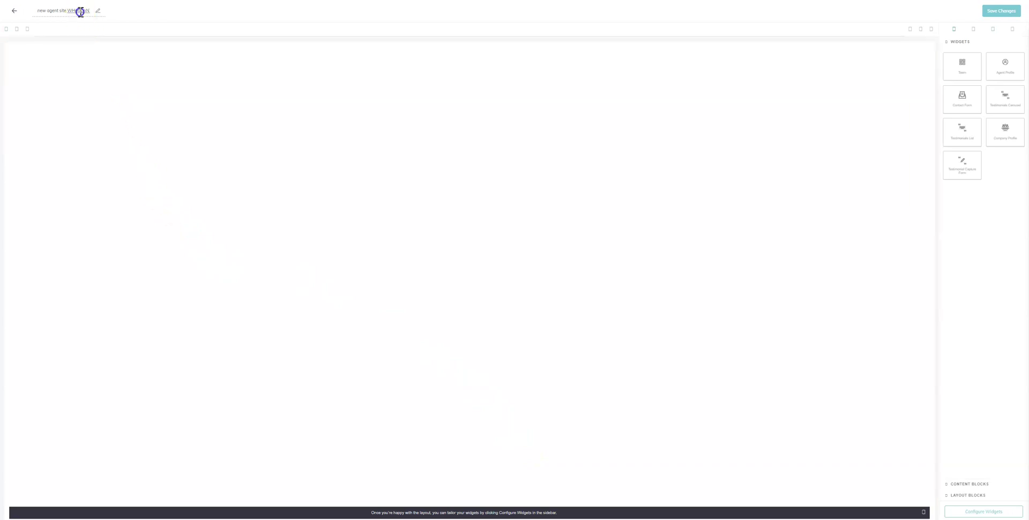
{"action": "key", "text": "ctrl+a"}
{"action": "type", "text": "k"}
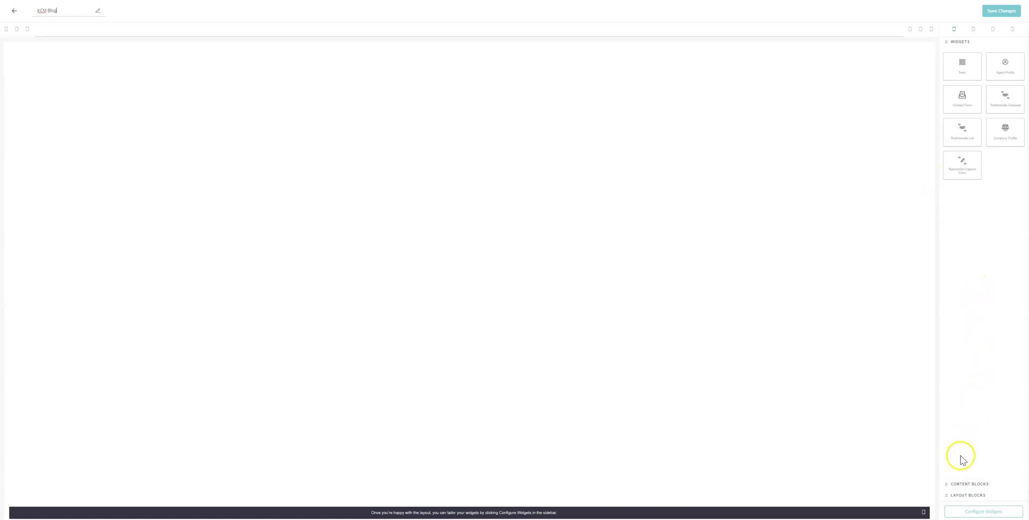
- Add a one-third layout section to the empty page canvas
{"action": "left_click", "coordinate": [954, 497]}
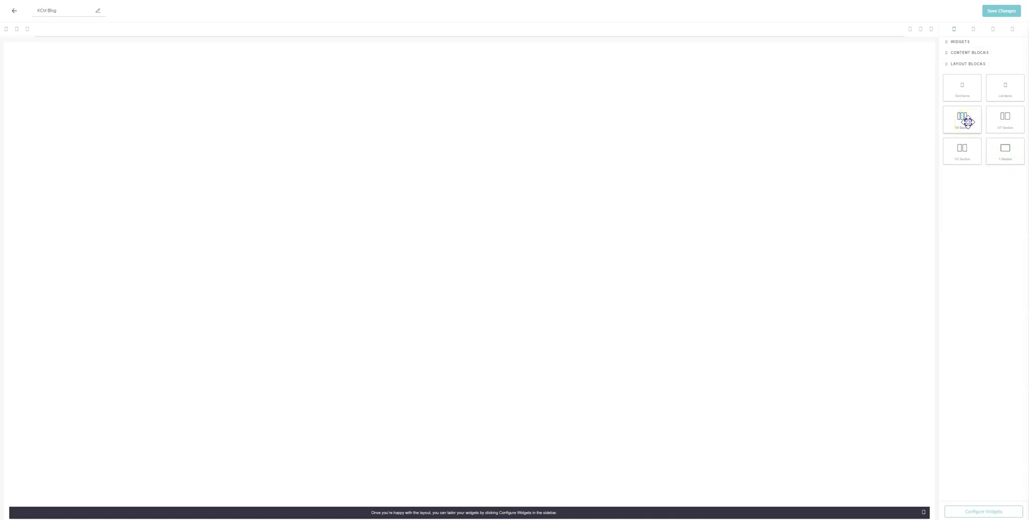
{"action": "left_click_drag", "start_coordinate": [967, 122], "coordinate": [458, 81]}
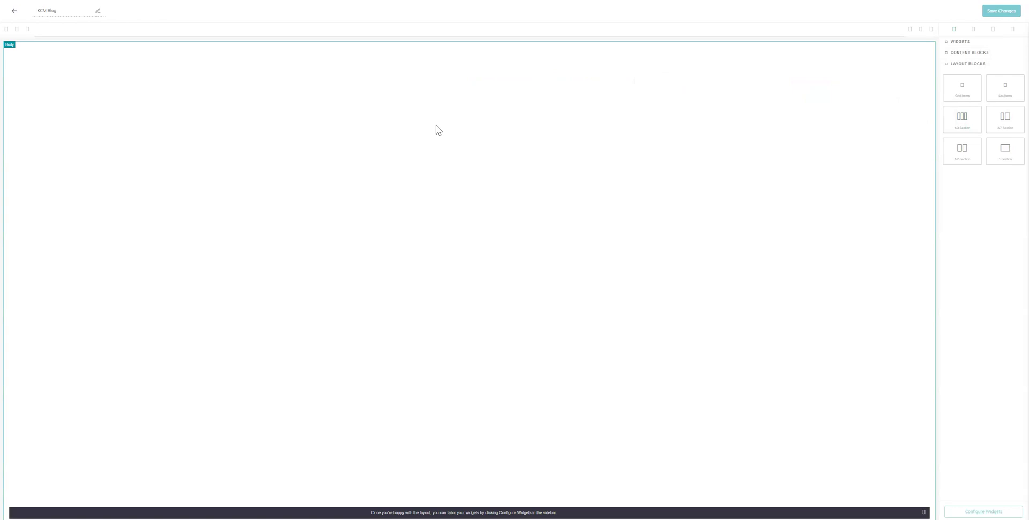
{"action": "left_click_drag", "start_coordinate": [262, 115], "coordinate": [245, 67]}
- Place a Text content block at the top of the page
{"action": "left_click", "coordinate": [954, 54]}
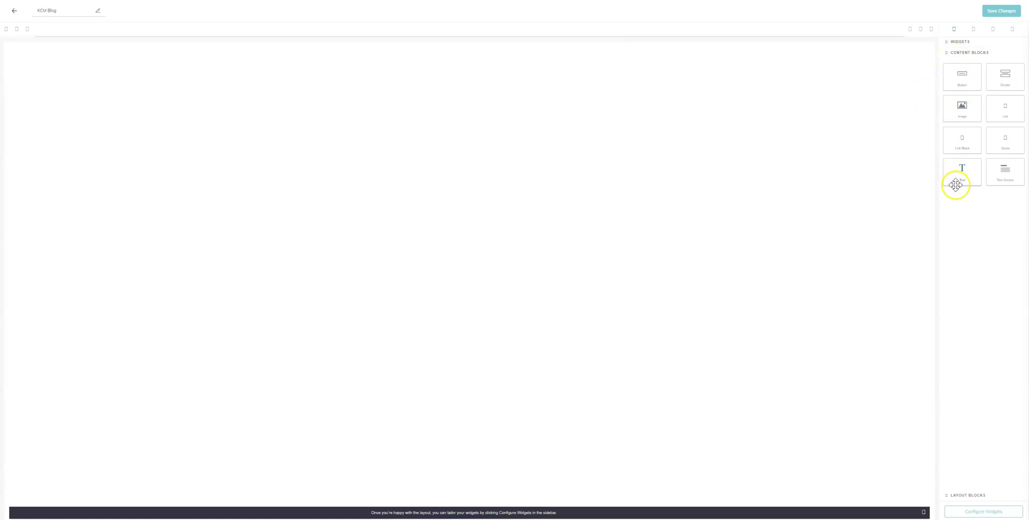
{"action": "mouse_move", "coordinate": [958, 180]}
{"action": "left_mouse_down"}
{"action": "mouse_move", "coordinate": [426, 67]}
{"action": "mouse_move", "coordinate": [464, 63]}
{"action": "left_mouse_up"}
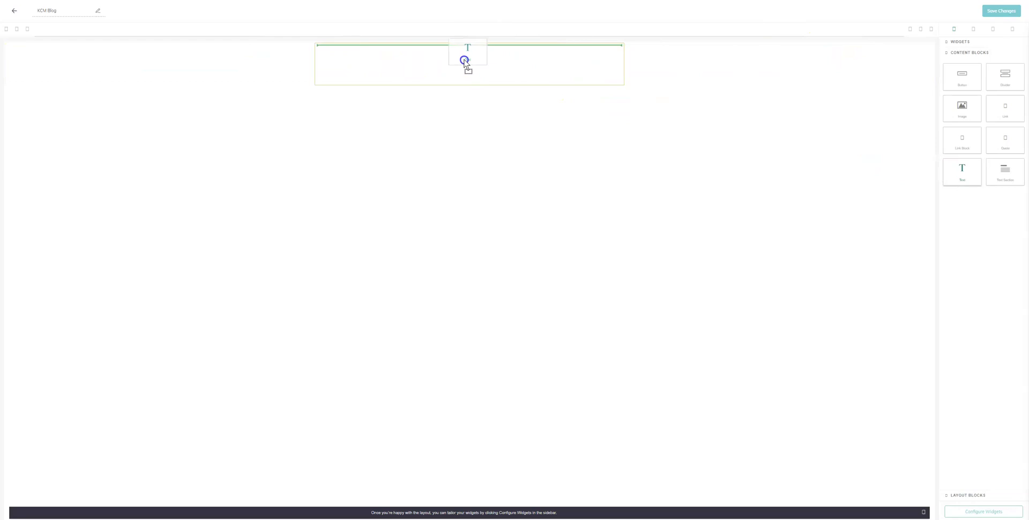
{"action": "left_click_drag", "start_coordinate": [464, 63], "coordinate": [464, 63]}
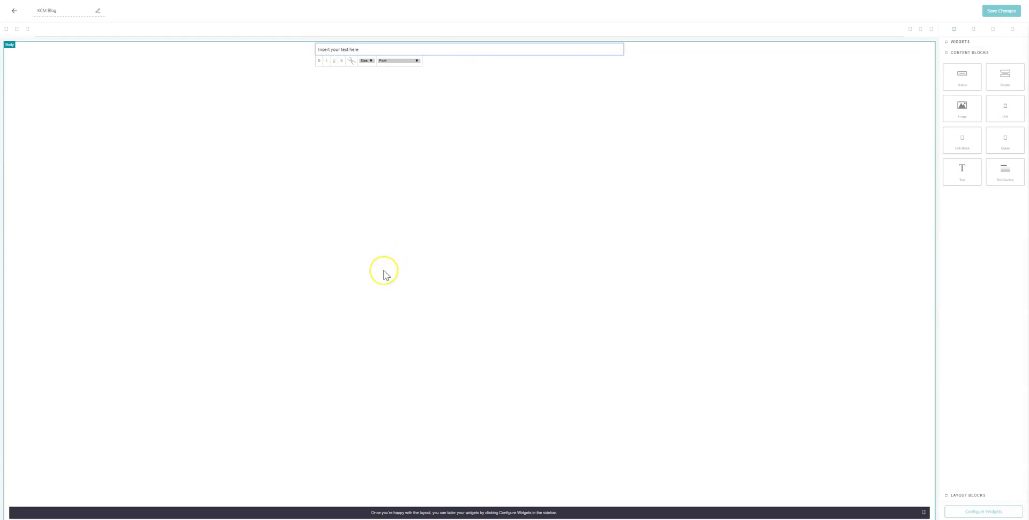
- Drop the Contact Form widget onto the page below the text block
{"action": "left_click", "coordinate": [972, 42]}
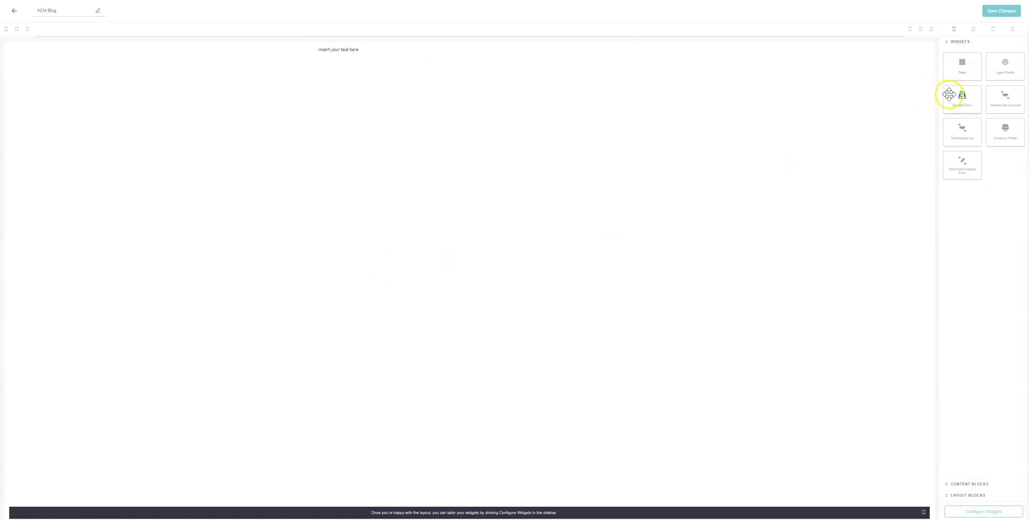
{"action": "left_click_drag", "start_coordinate": [952, 102], "coordinate": [786, 154]}
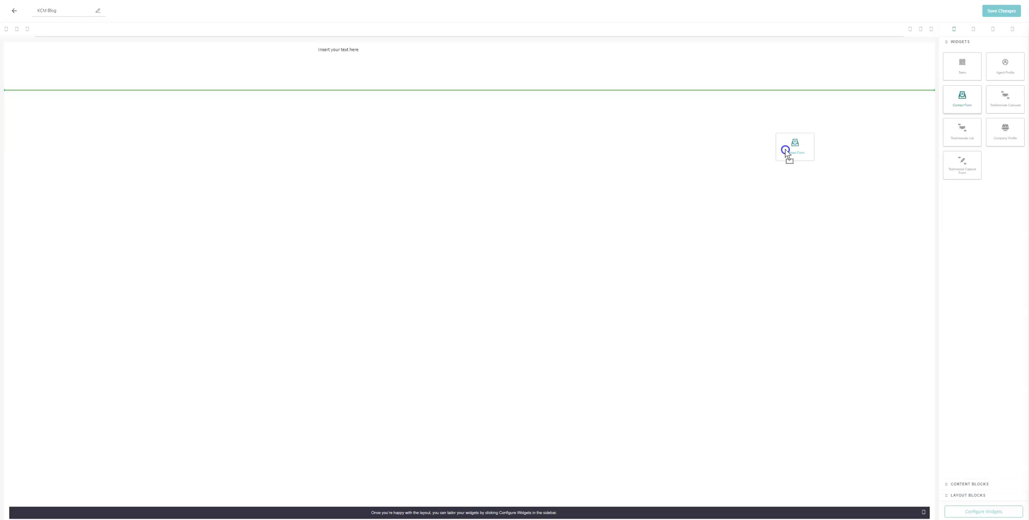
{"action": "left_click_drag", "start_coordinate": [786, 154], "coordinate": [786, 154]}
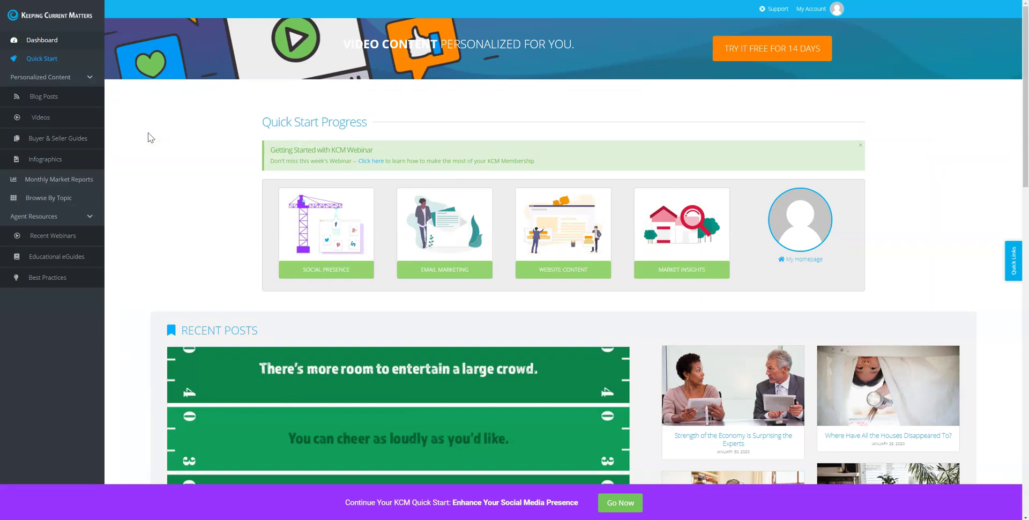
- Open the Quick Start guide for adding professional content and choose automated website content
{"action": "left_click", "coordinate": [65, 58]}
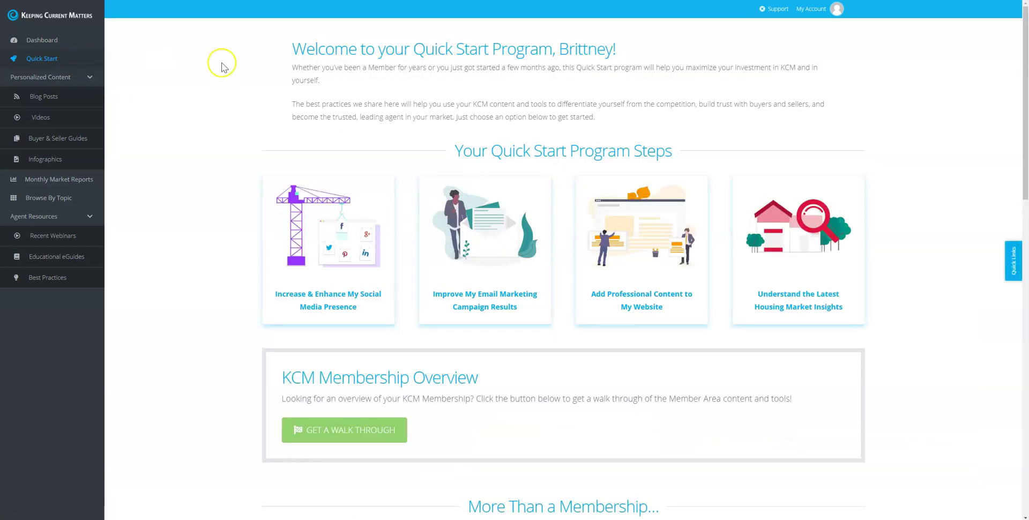
{"action": "left_click", "coordinate": [596, 317]}
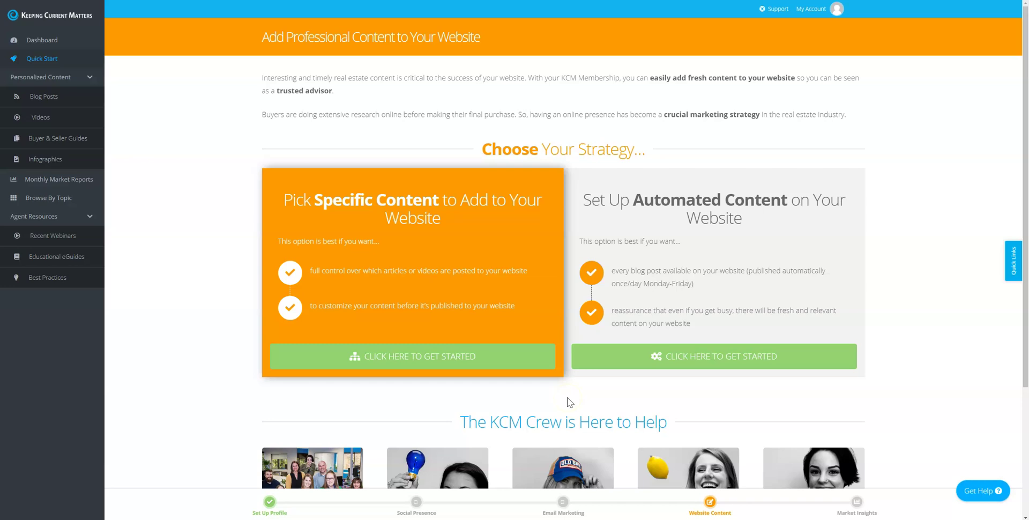
{"action": "left_click", "coordinate": [564, 396]}
{"action": "left_click", "coordinate": [631, 352]}
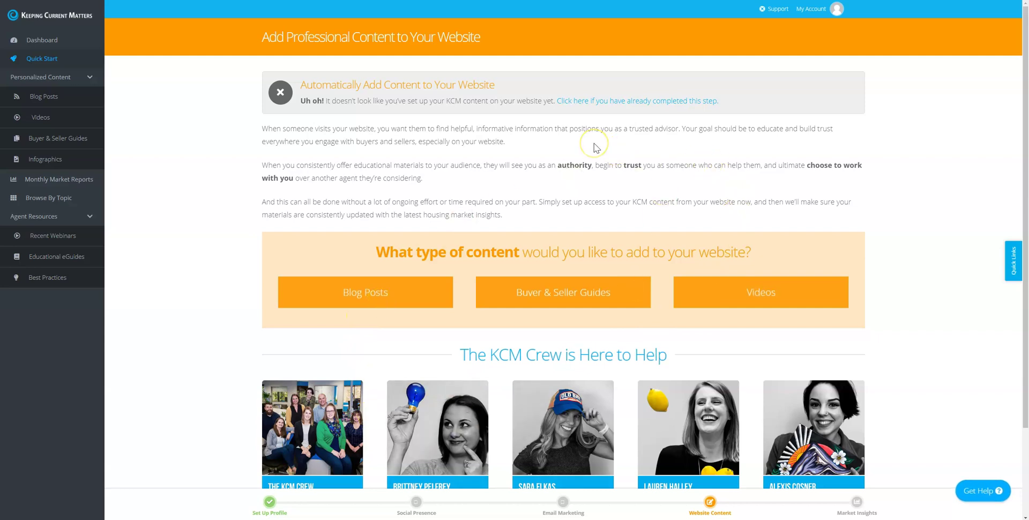
- Choose Blog Posts, open the one-page blog embed instructions, and select the iframe code
{"action": "left_click", "coordinate": [381, 297]}
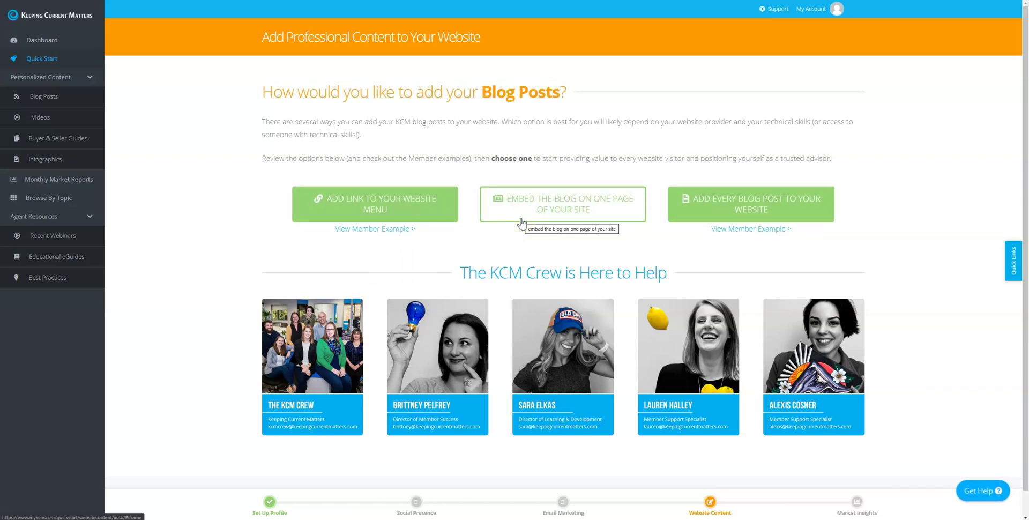
{"action": "left_click", "coordinate": [521, 220]}
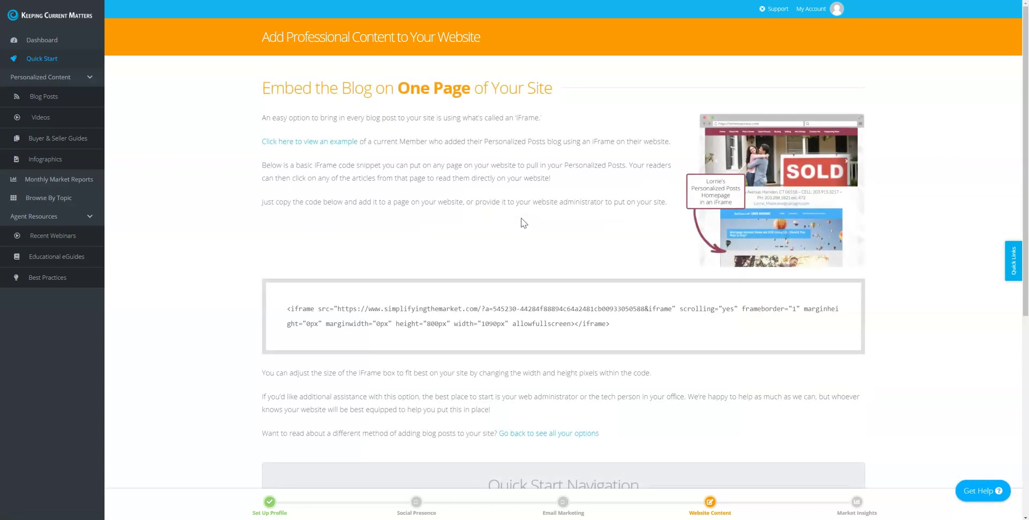
{"action": "scroll", "coordinate": [521, 218], "scroll_direction": "down", "scroll_amount": 1}
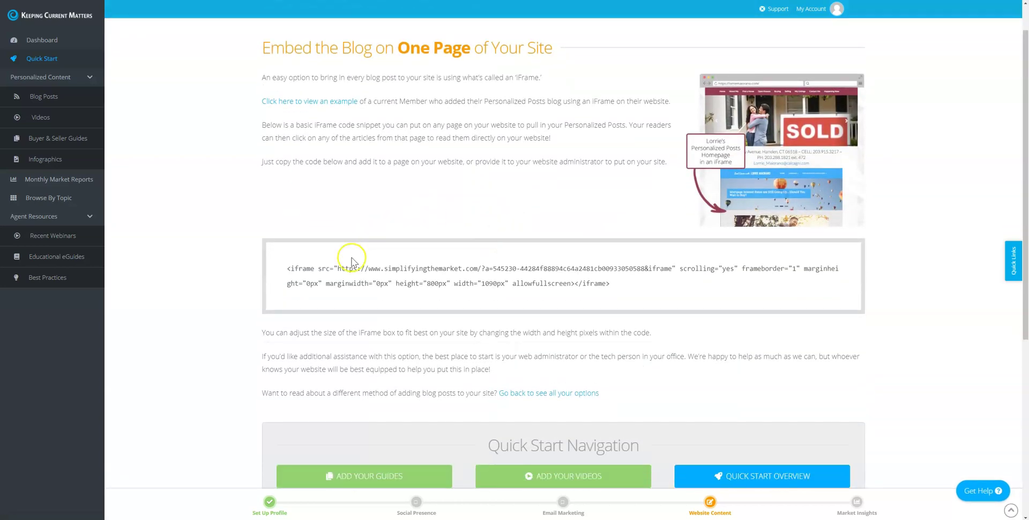
{"action": "double_click", "coordinate": [600, 283]}
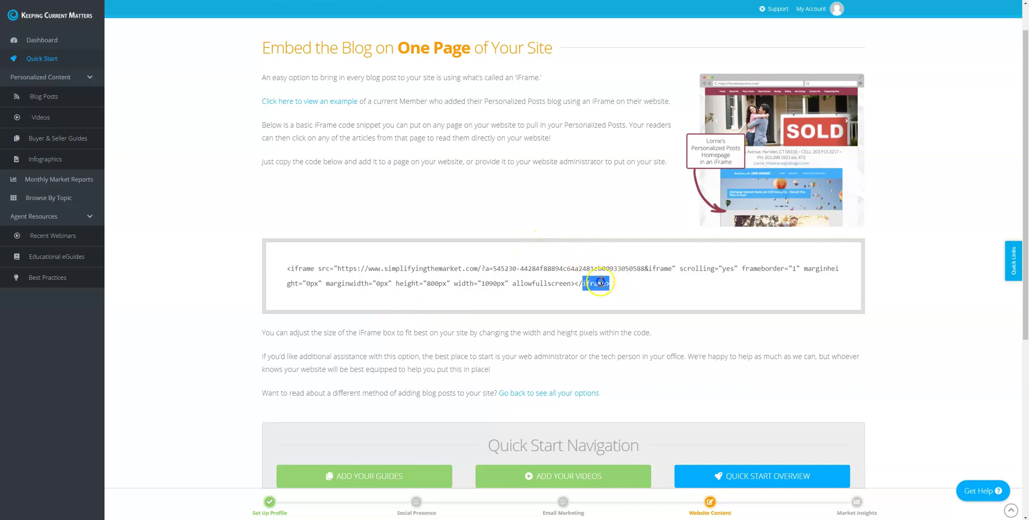
{"action": "left_click_drag", "start_coordinate": [600, 282], "coordinate": [283, 276]}
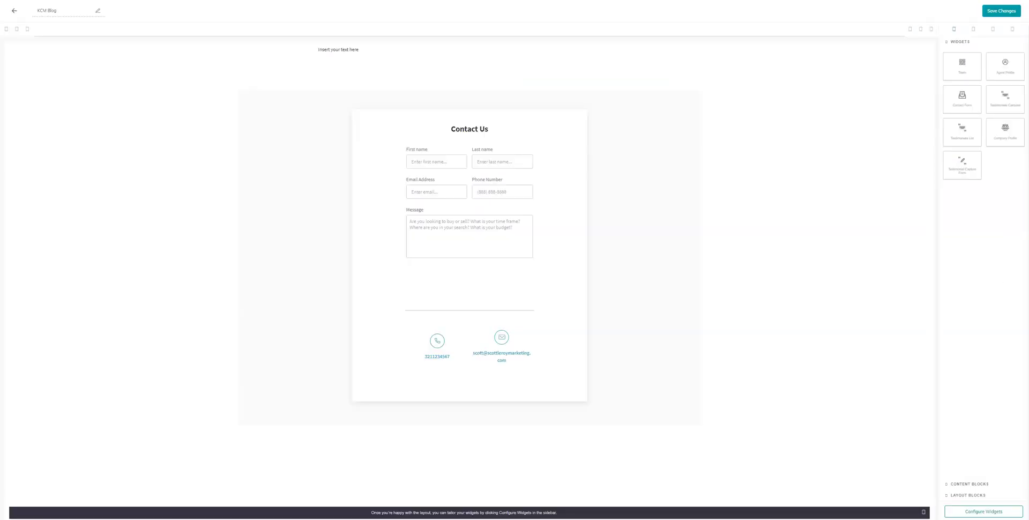
- Replace the top block's 'Insert your text here' placeholder with the pasted iframe code
{"action": "left_click", "coordinate": [338, 52]}
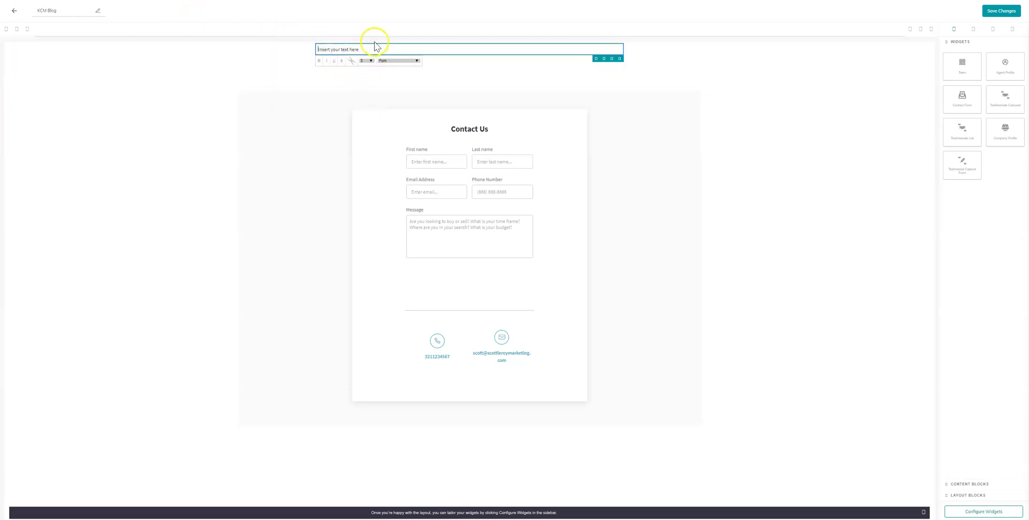
{"action": "left_click_drag", "start_coordinate": [358, 49], "coordinate": [273, 43]}
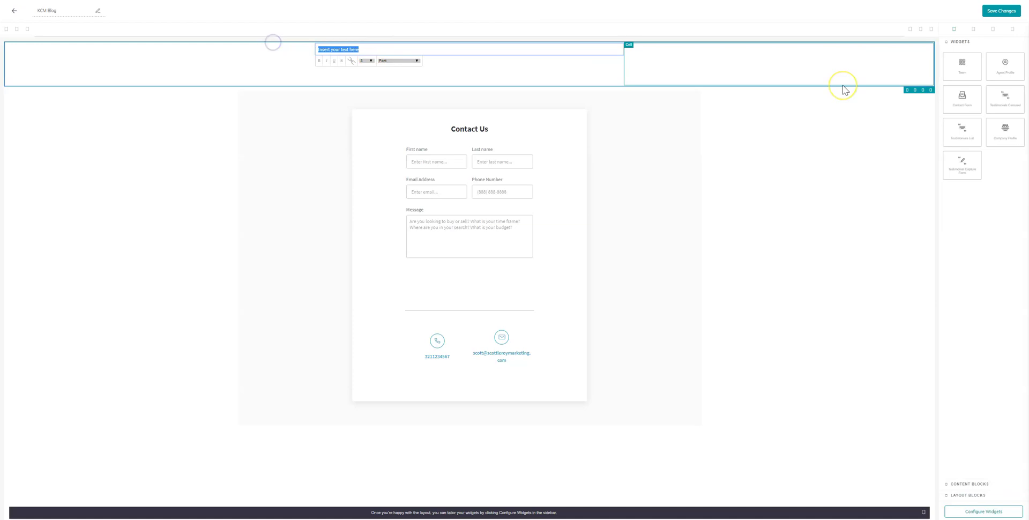
{"action": "key", "text": "BackSpace"}
{"action": "key", "text": "ctrl+v"}
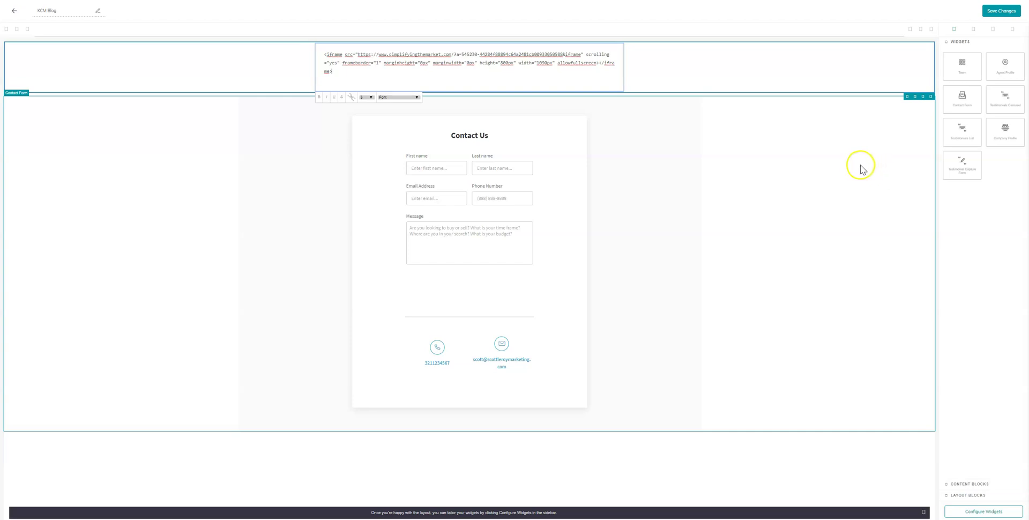
- Apply the contact form settings, then save and publish KCM Blog as an agent-site page
{"action": "left_click", "coordinate": [688, 227]}
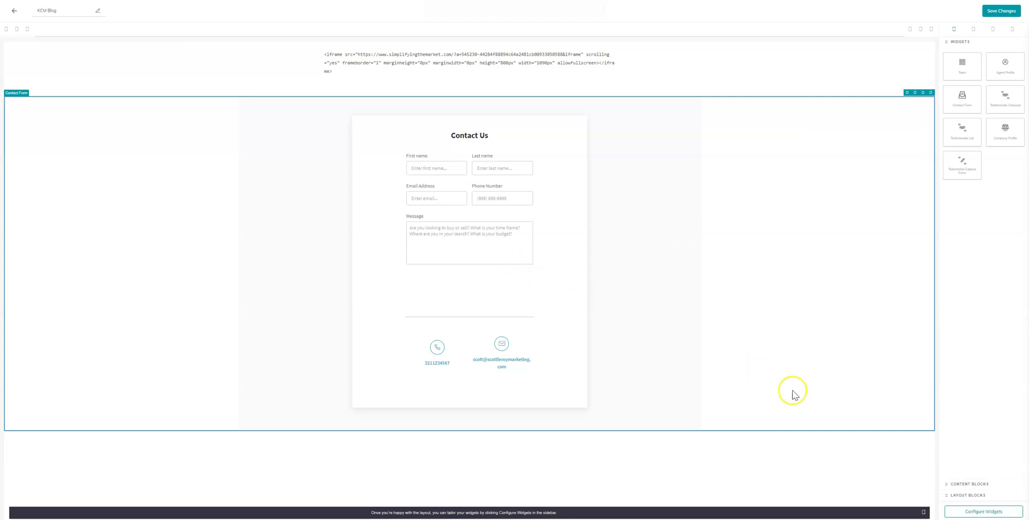
{"action": "left_click", "coordinate": [960, 508]}
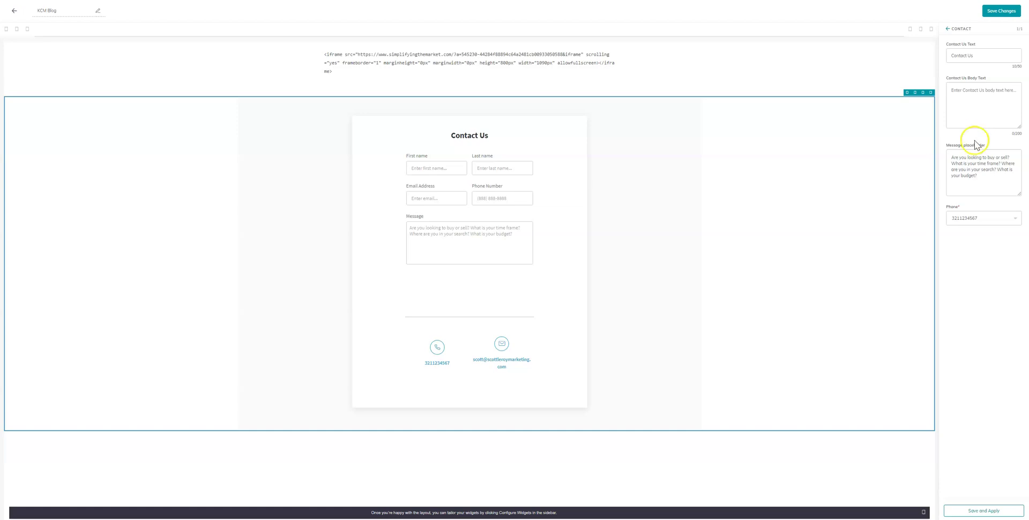
{"action": "left_click", "coordinate": [956, 509]}
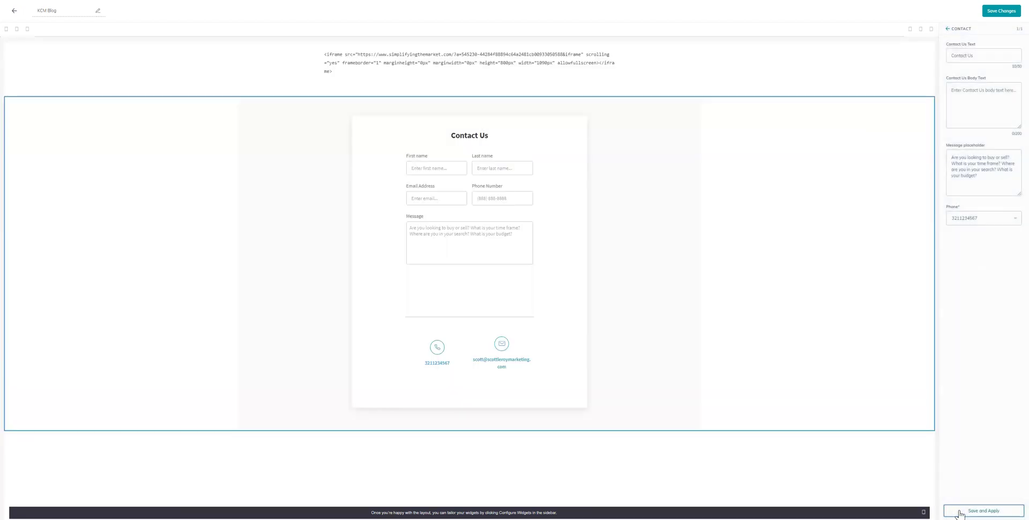
{"action": "left_click", "coordinate": [995, 13]}
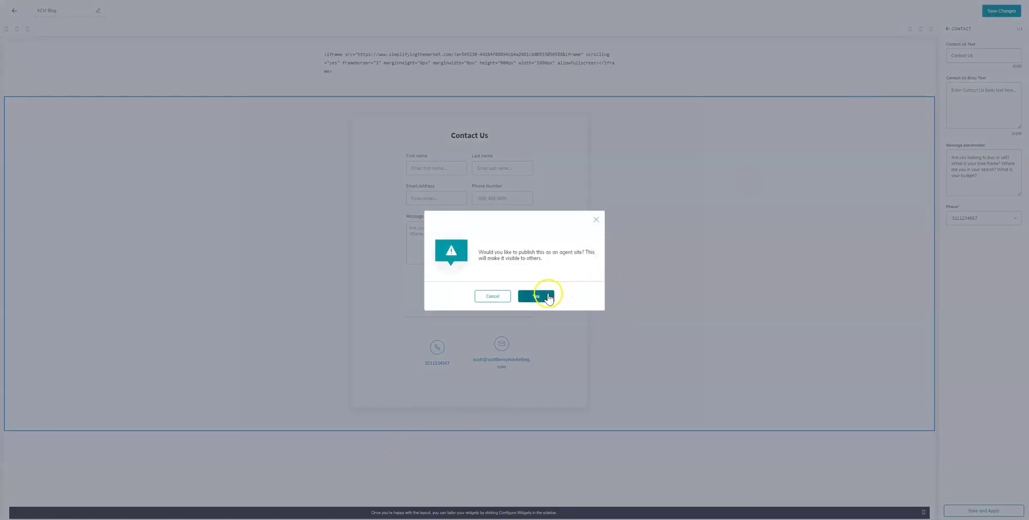
{"action": "left_click", "coordinate": [547, 297]}
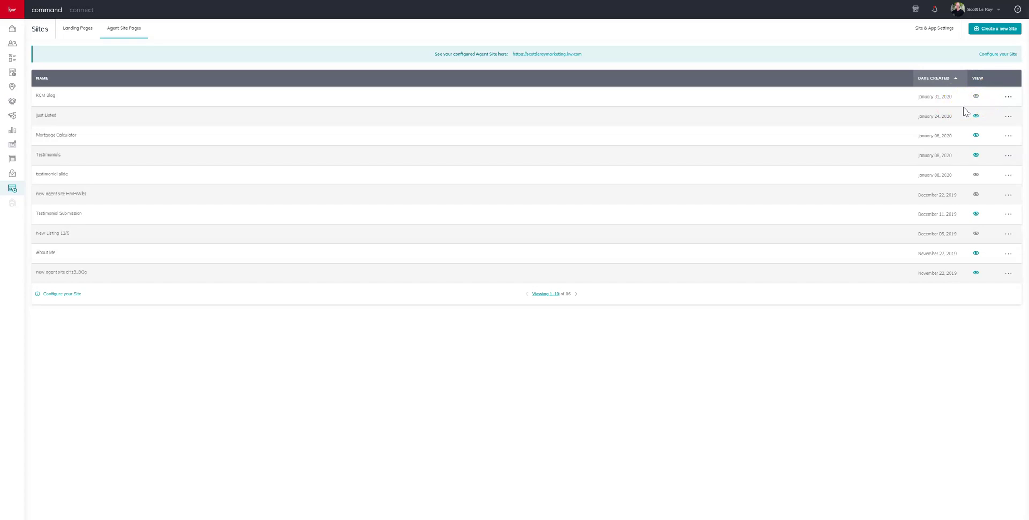
- Add a Site Pages navigation entry titled KCM Blog with URL slug KCM-slug
{"action": "left_click", "coordinate": [942, 34]}
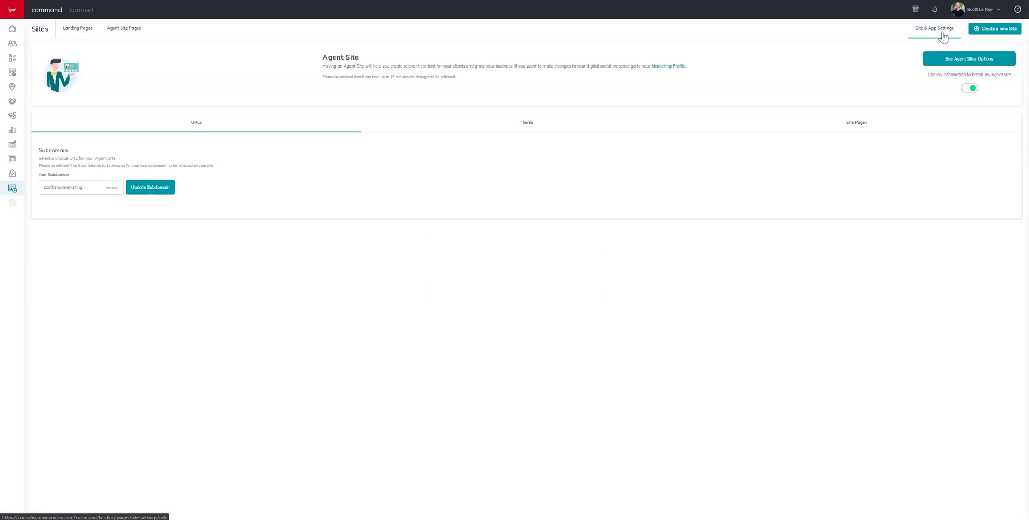
{"action": "left_click", "coordinate": [869, 123]}
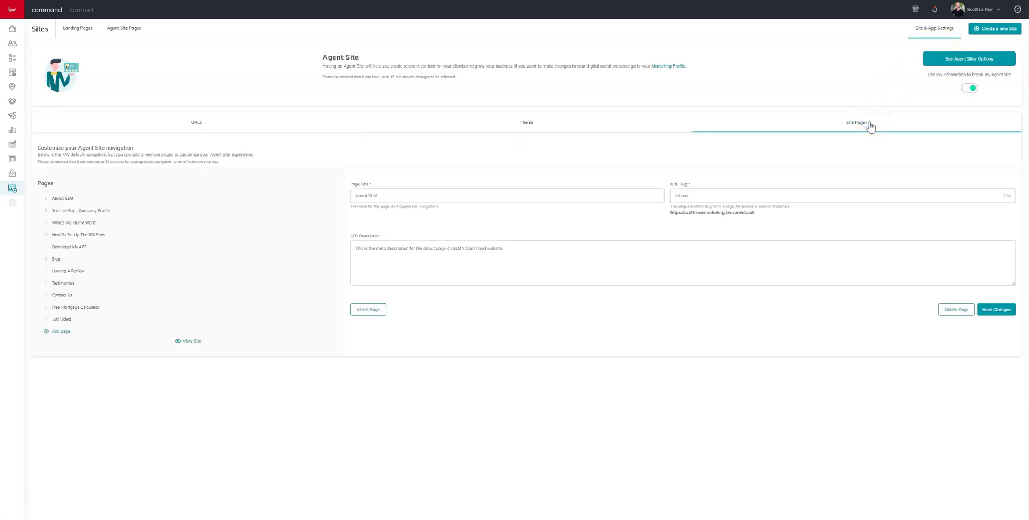
{"action": "left_click", "coordinate": [60, 332]}
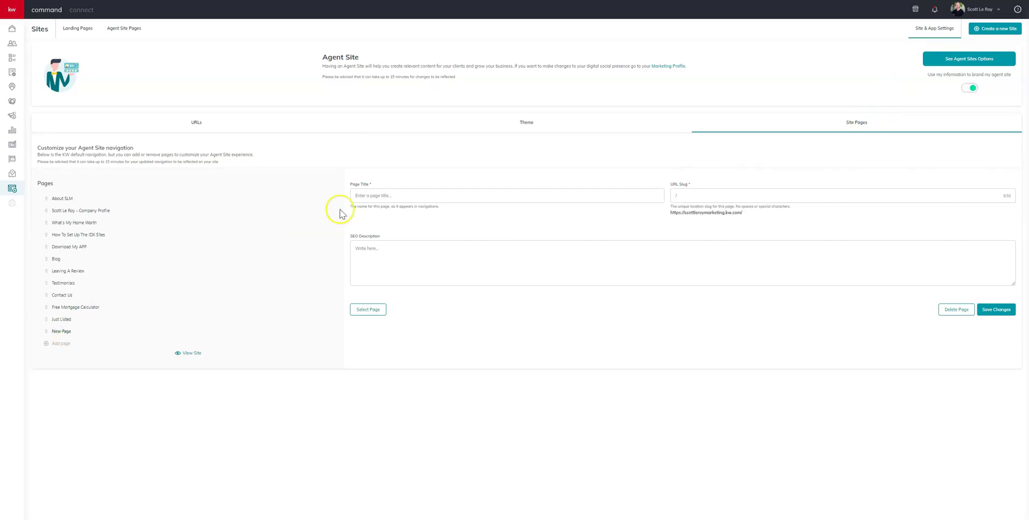
{"action": "left_click", "coordinate": [379, 194]}
{"action": "left_click", "coordinate": [696, 194]}
{"action": "type", "text": "KCM-slug"}
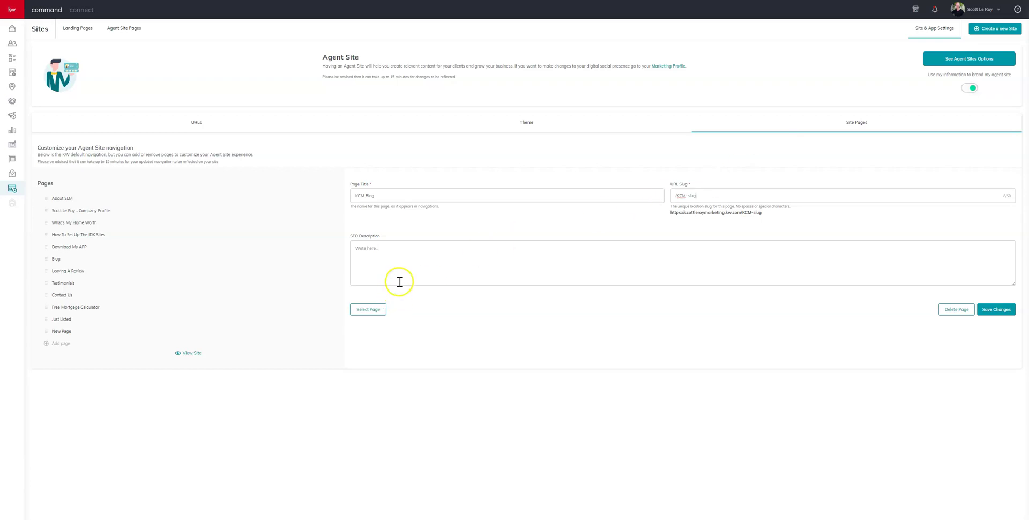
- Link the entry to the KCM Blog page, save it, and drag it below Blog
{"action": "left_click", "coordinate": [357, 310]}
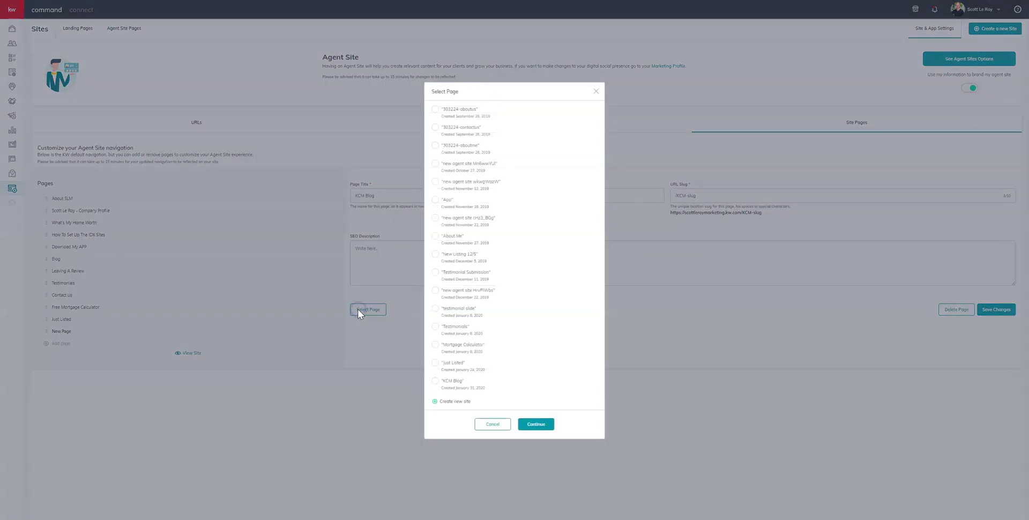
{"action": "left_click", "coordinate": [435, 382]}
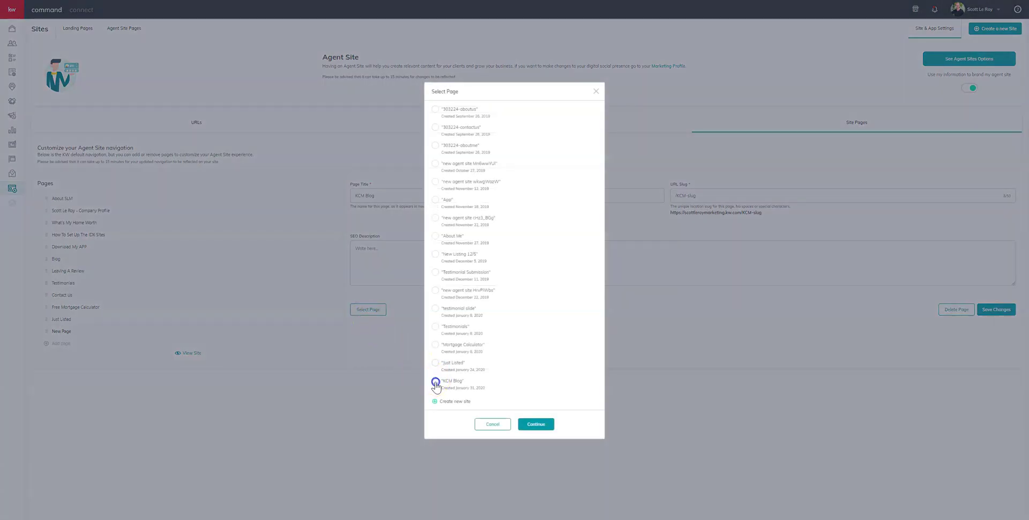
{"action": "left_click", "coordinate": [536, 423]}
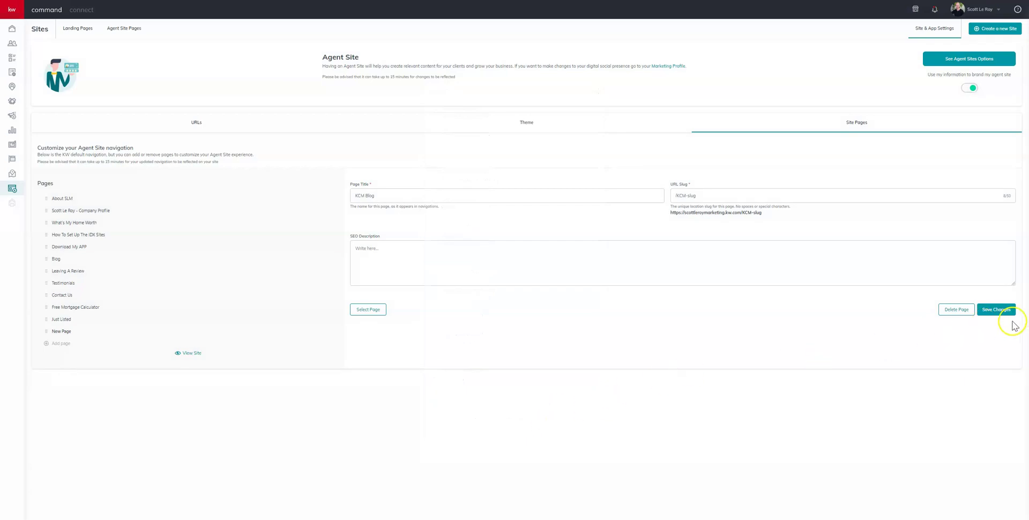
{"action": "left_click", "coordinate": [999, 311]}
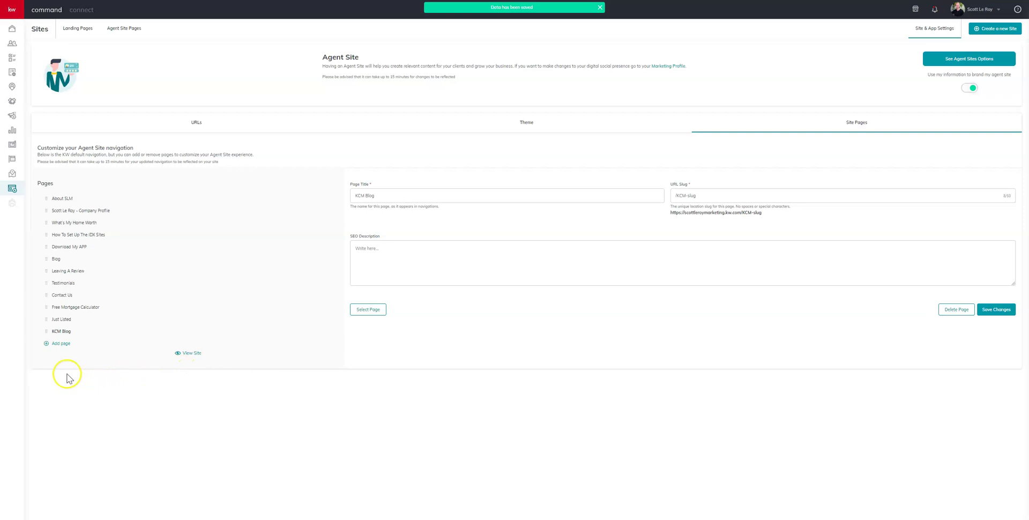
{"action": "left_click_drag", "start_coordinate": [47, 332], "coordinate": [58, 275]}
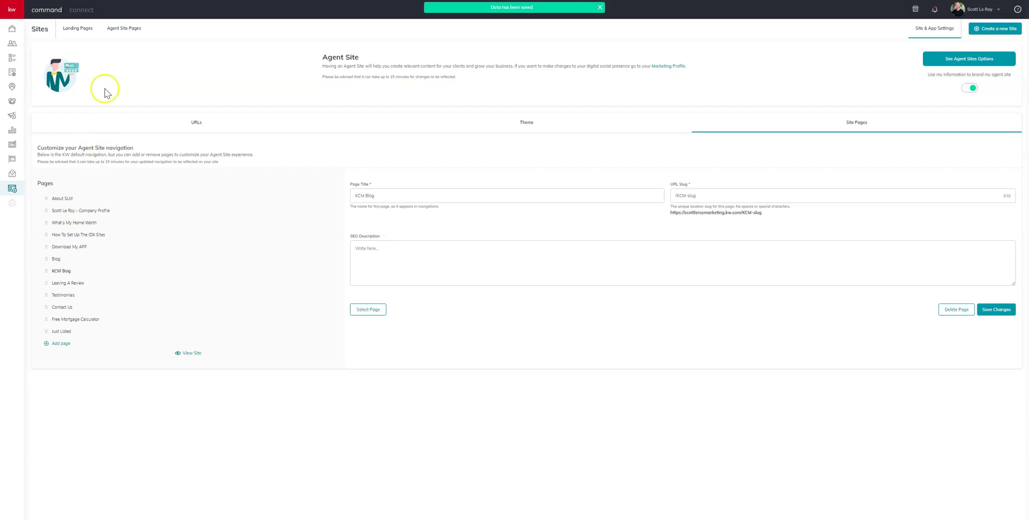
- From the agent site pages list, open the live site's KCM Blog page via its navigation menu
{"action": "left_click", "coordinate": [132, 33]}
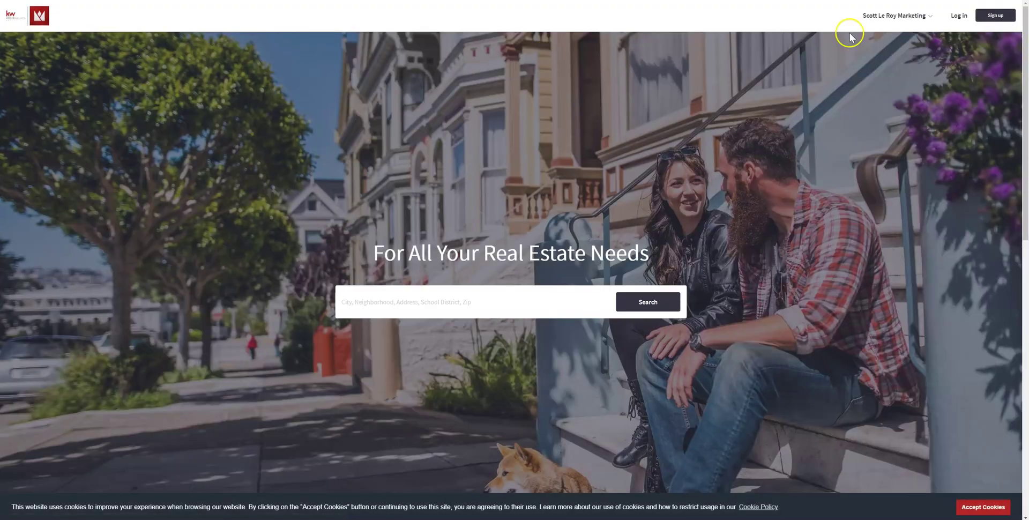
{"action": "left_click", "coordinate": [884, 16]}
{"action": "left_click", "coordinate": [855, 154]}
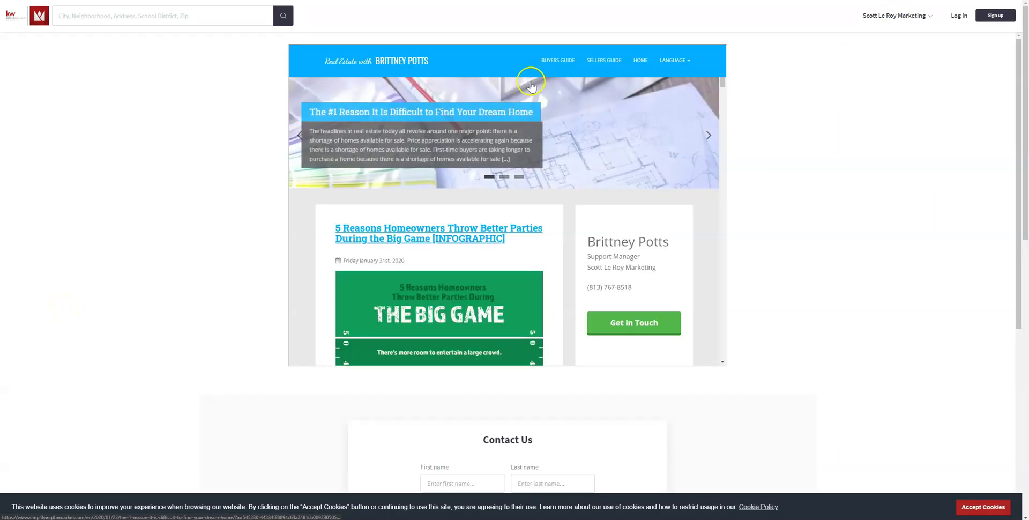
- Scroll through the embedded Keeping Current Matters blog posts down to the Contact Us form
{"action": "scroll", "coordinate": [547, 145], "scroll_direction": "down", "scroll_amount": 2}
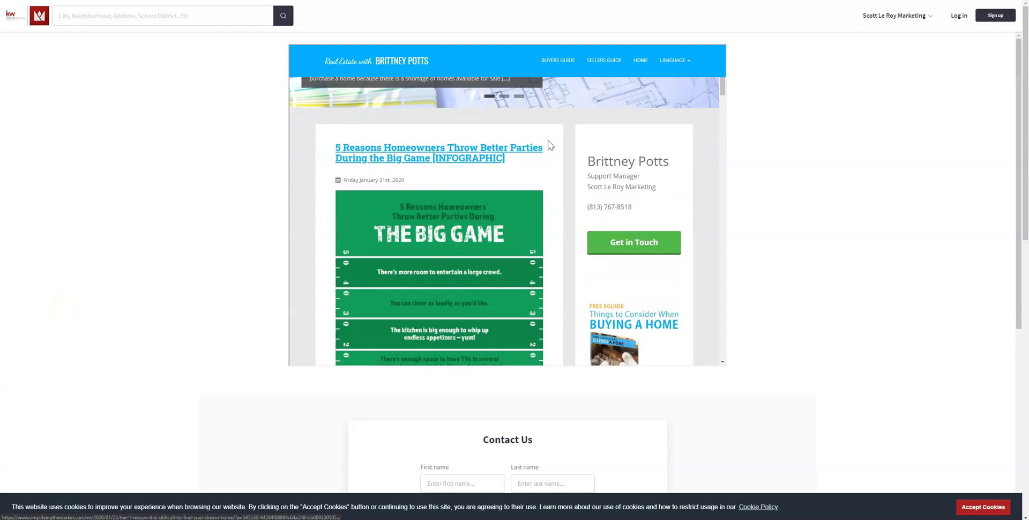
{"action": "scroll", "coordinate": [547, 145], "scroll_direction": "down", "scroll_amount": 1}
{"action": "scroll", "coordinate": [547, 144], "scroll_direction": "down", "scroll_amount": 1}
{"action": "scroll", "coordinate": [547, 145], "scroll_direction": "down", "scroll_amount": 3}
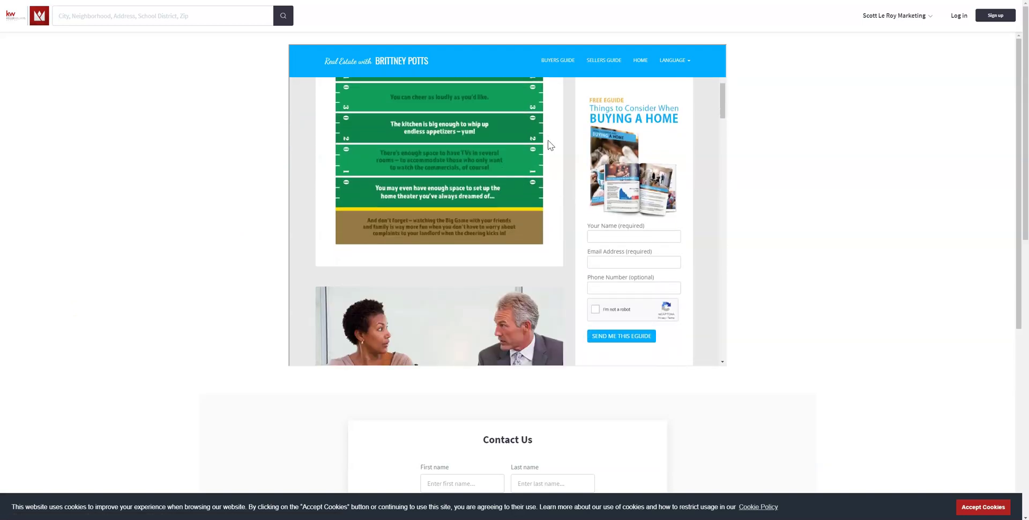
{"action": "scroll", "coordinate": [547, 140], "scroll_direction": "down", "scroll_amount": 4}
{"action": "scroll", "coordinate": [548, 140], "scroll_direction": "down", "scroll_amount": 2}
{"action": "left_click", "coordinate": [411, 149]}
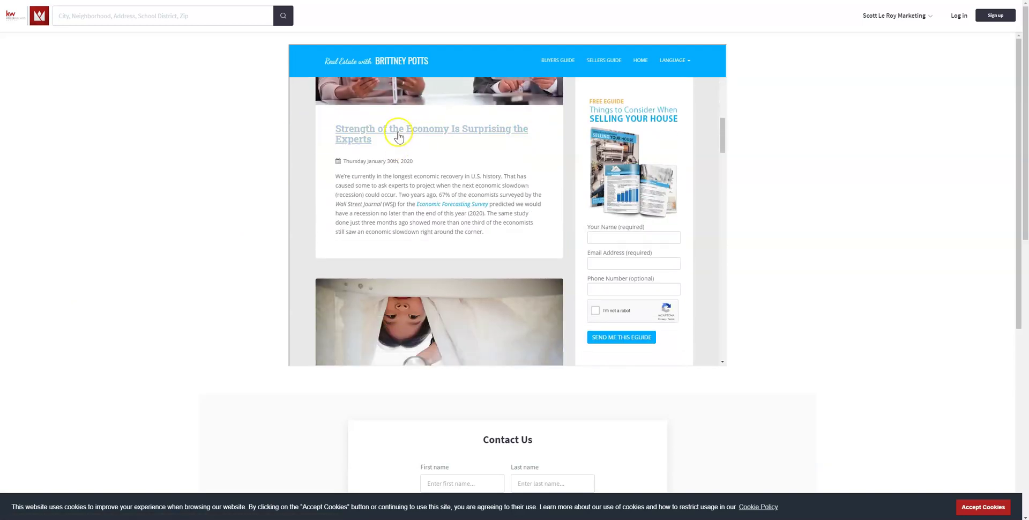
{"action": "scroll", "coordinate": [485, 174], "scroll_direction": "down", "scroll_amount": 1}
{"action": "scroll", "coordinate": [486, 174], "scroll_direction": "down", "scroll_amount": 3}
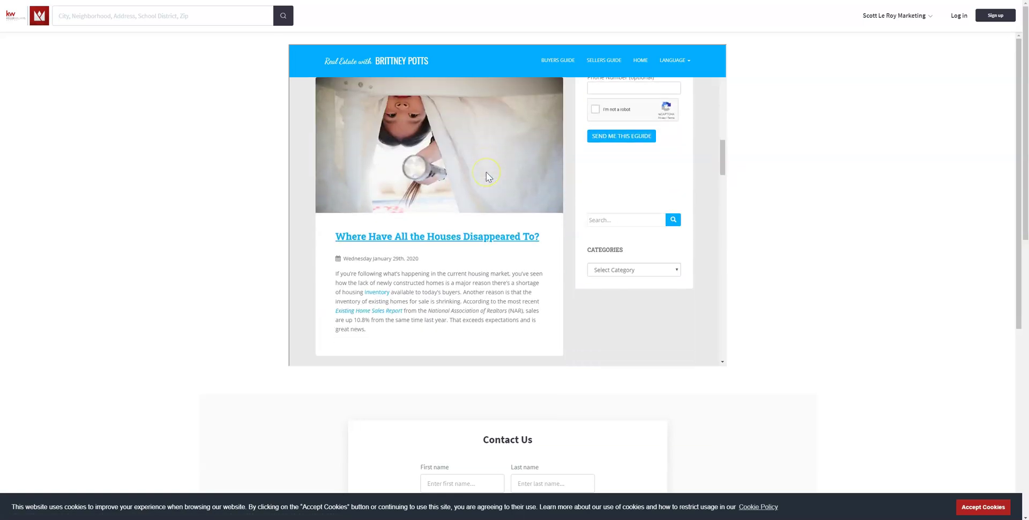
{"action": "scroll", "coordinate": [486, 174], "scroll_direction": "down", "scroll_amount": 2}
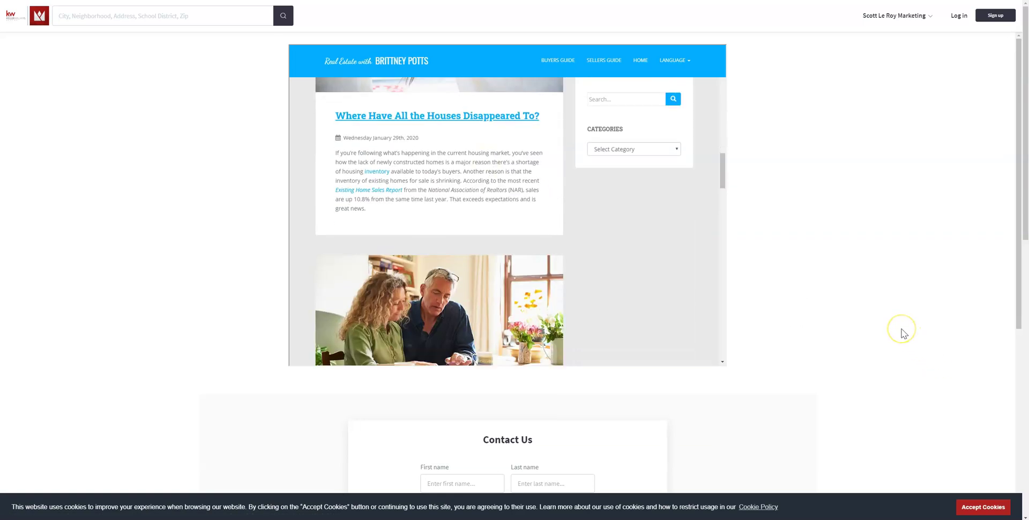